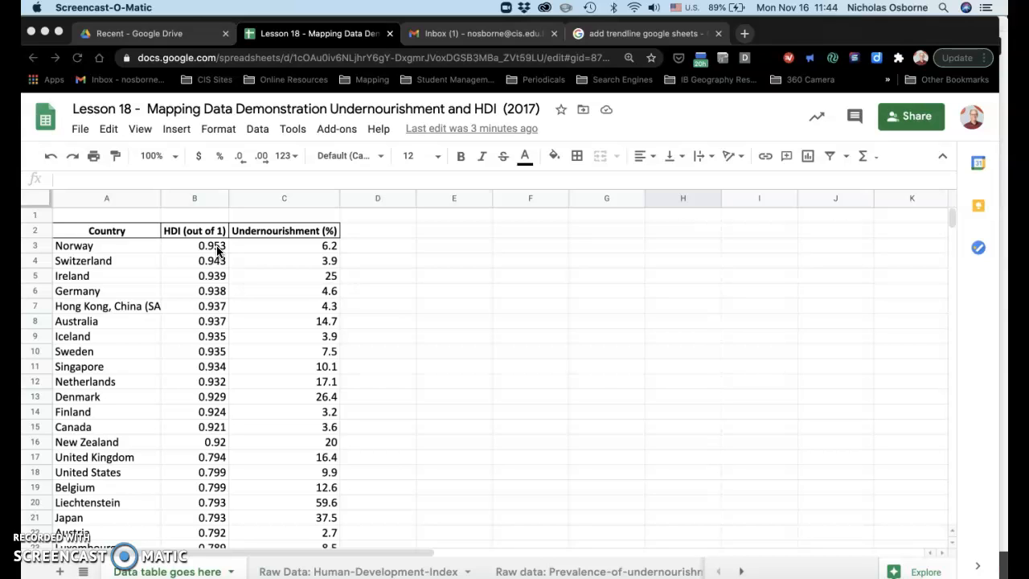
- Insert a chart from the HDI and undernourishment values of all listed countries, range B3:C33
{"action": "left_click", "coordinate": [217, 251]}
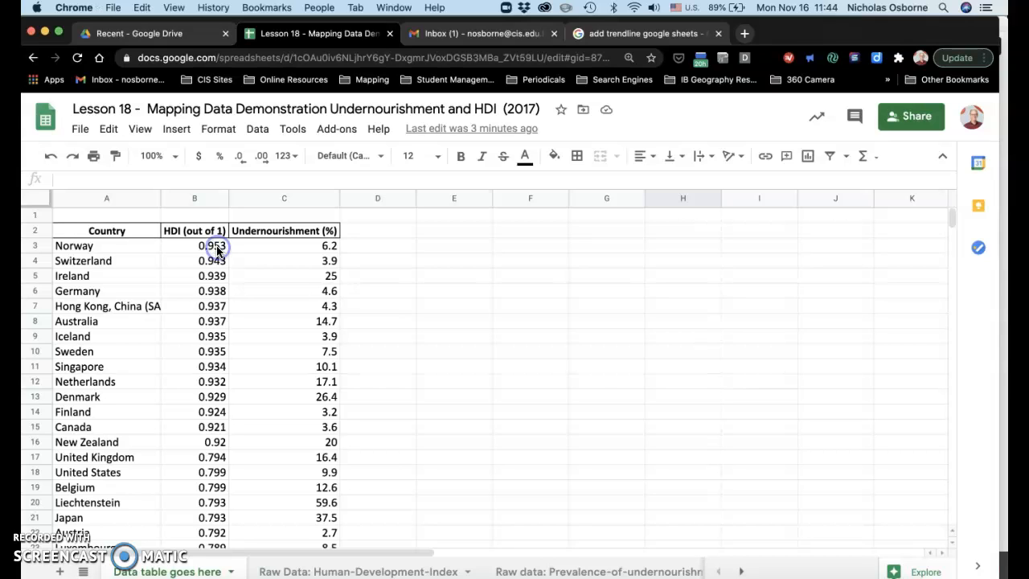
{"action": "left_click", "coordinate": [217, 249]}
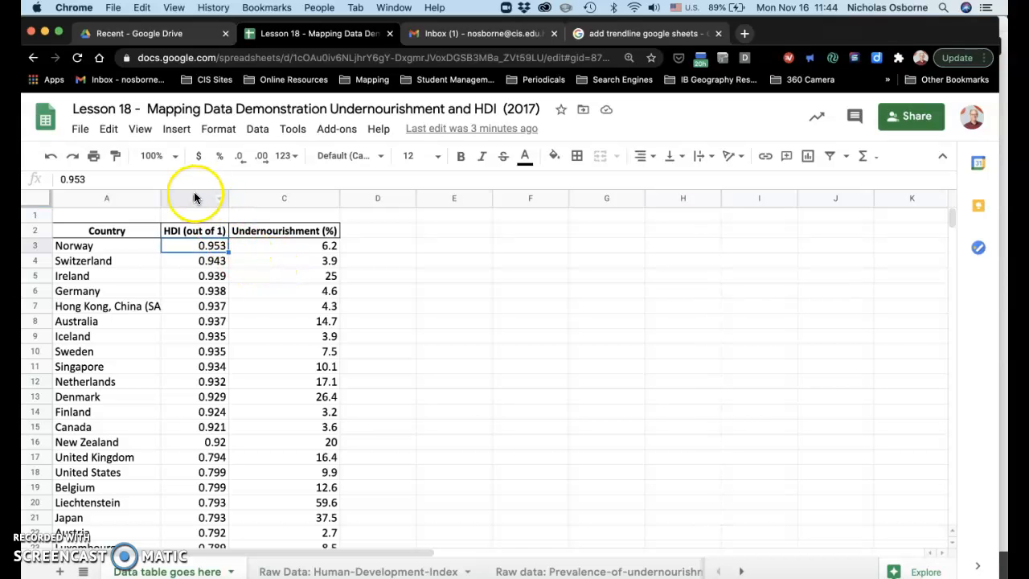
{"action": "scroll", "coordinate": [289, 323], "scroll_direction": "down", "scroll_amount": 7}
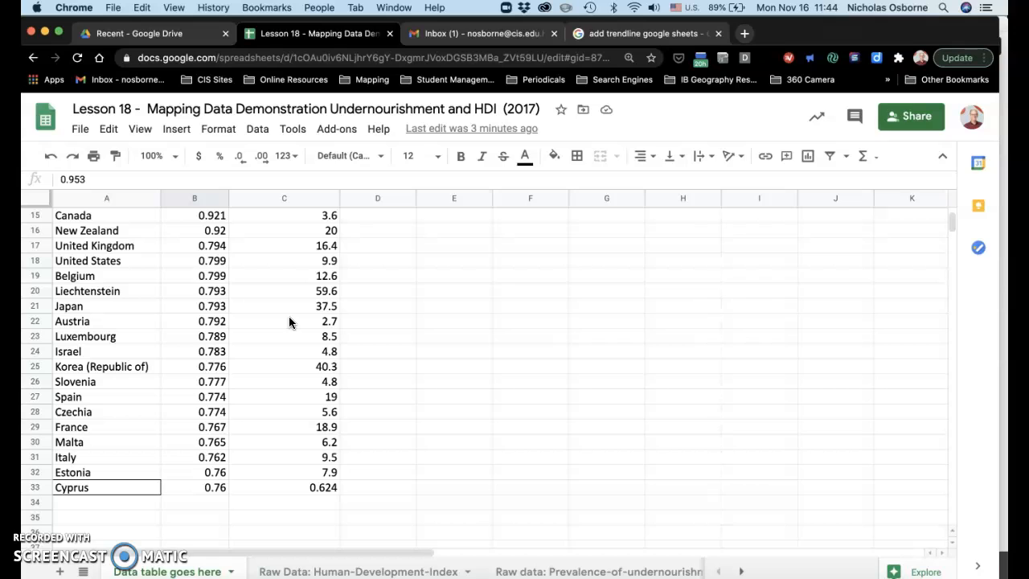
{"action": "left_click", "coordinate": [332, 490], "text": "shift"}
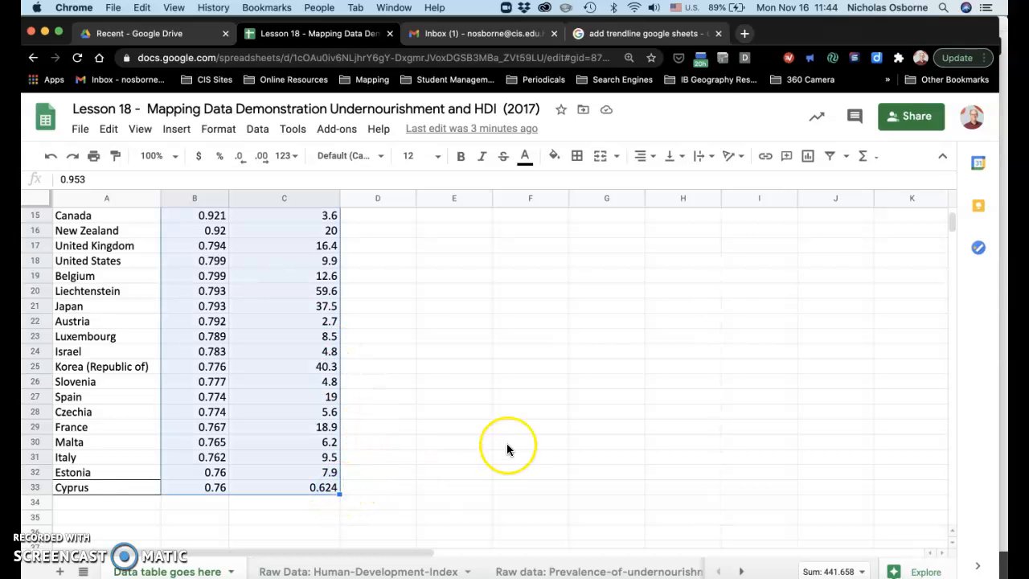
{"action": "scroll", "coordinate": [506, 443], "scroll_direction": "up", "scroll_amount": 5}
{"action": "scroll", "coordinate": [507, 445], "scroll_direction": "up", "scroll_amount": 3}
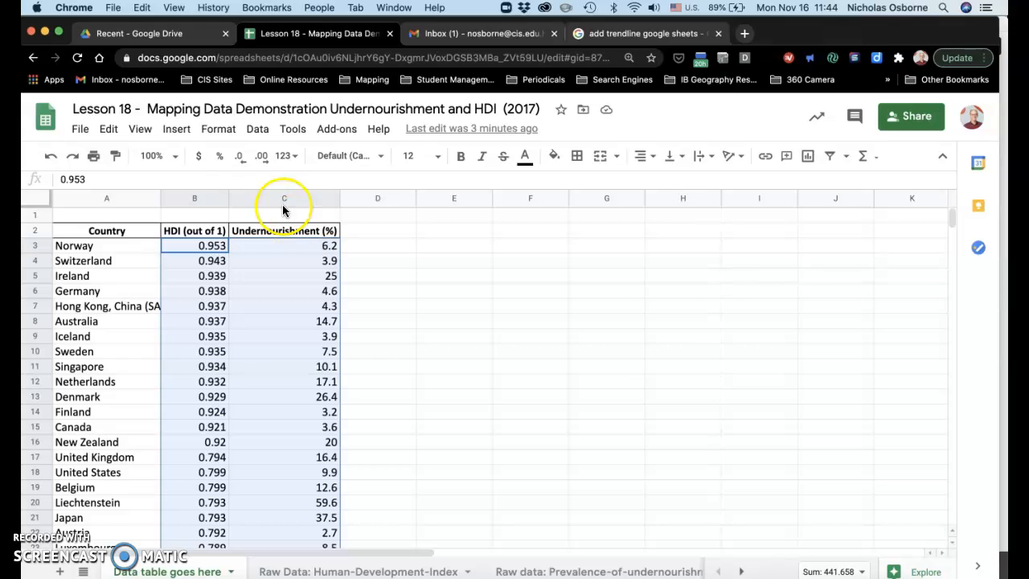
{"action": "left_click", "coordinate": [179, 130]}
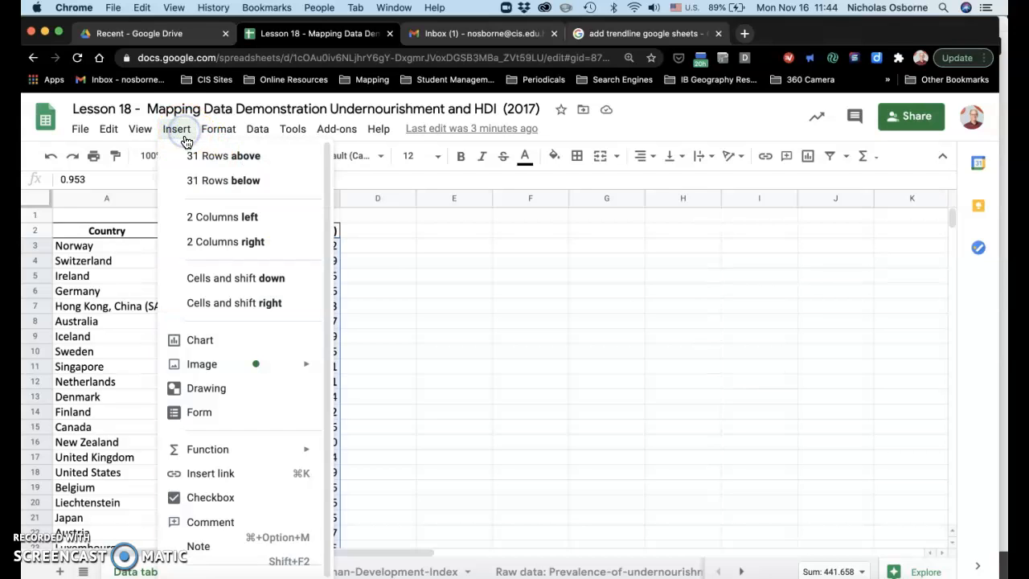
{"action": "left_click", "coordinate": [217, 342]}
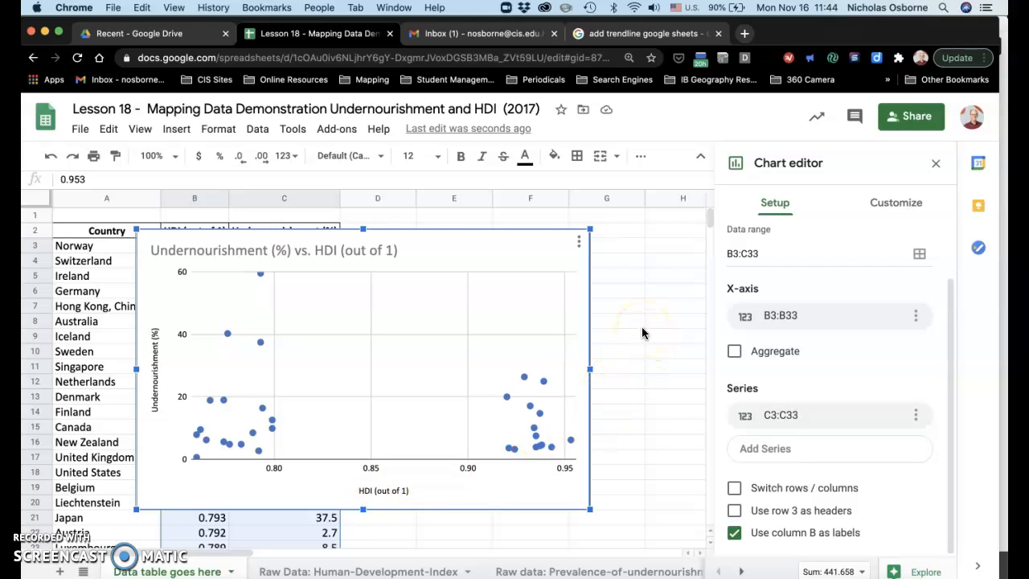
- Add a linear trendline to the data series of the undernourishment versus HDI scatter chart
{"action": "left_click", "coordinate": [906, 204]}
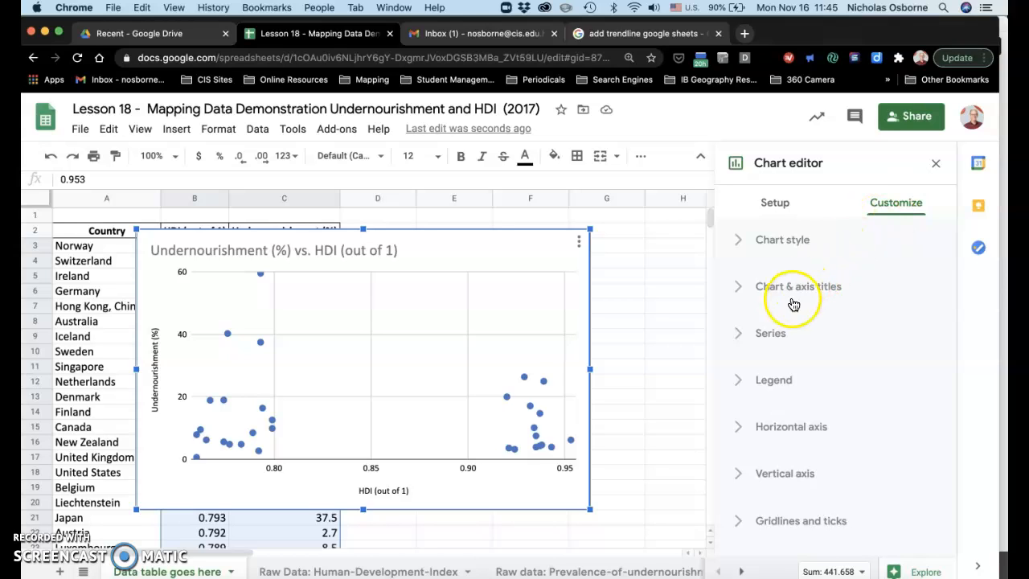
{"action": "left_click", "coordinate": [774, 336]}
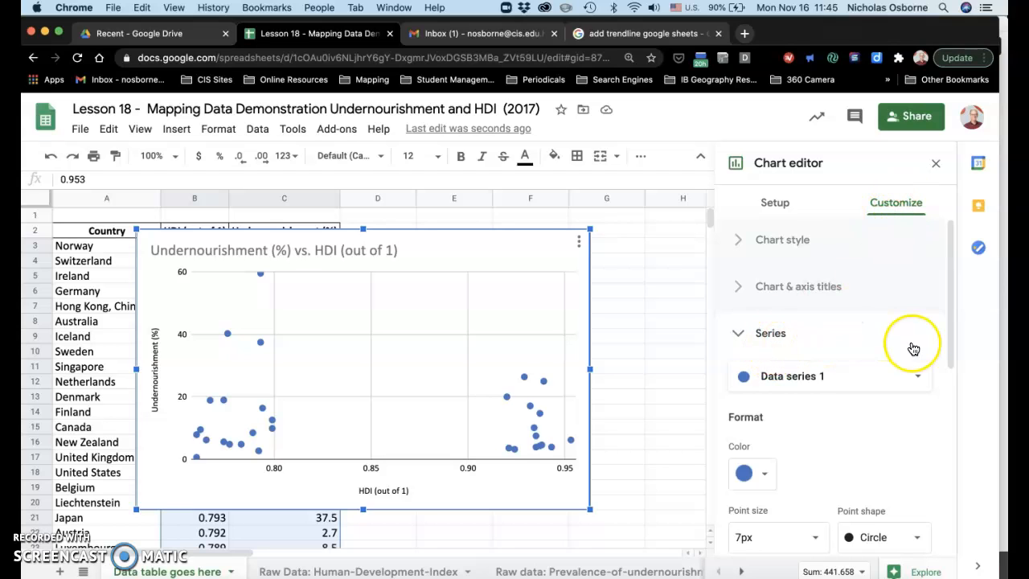
{"action": "scroll", "coordinate": [913, 348], "scroll_direction": "down", "scroll_amount": 5}
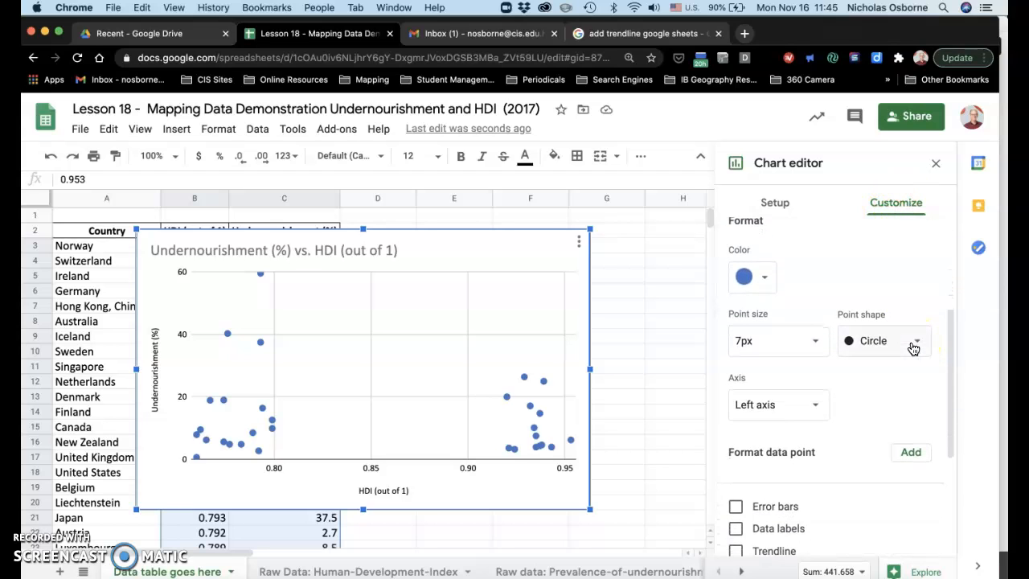
{"action": "scroll", "coordinate": [913, 348], "scroll_direction": "down", "scroll_amount": 3}
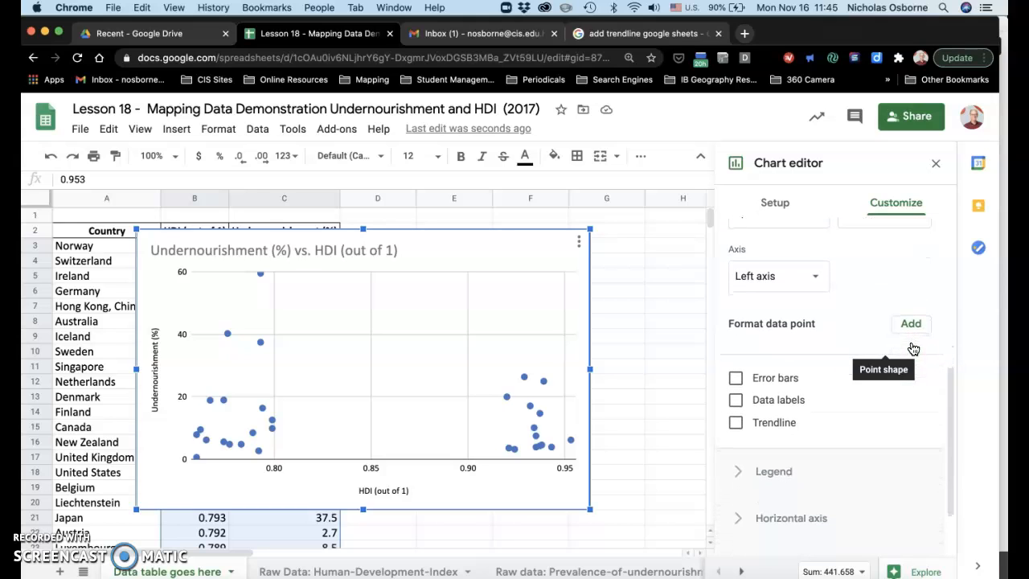
{"action": "left_click", "coordinate": [740, 426]}
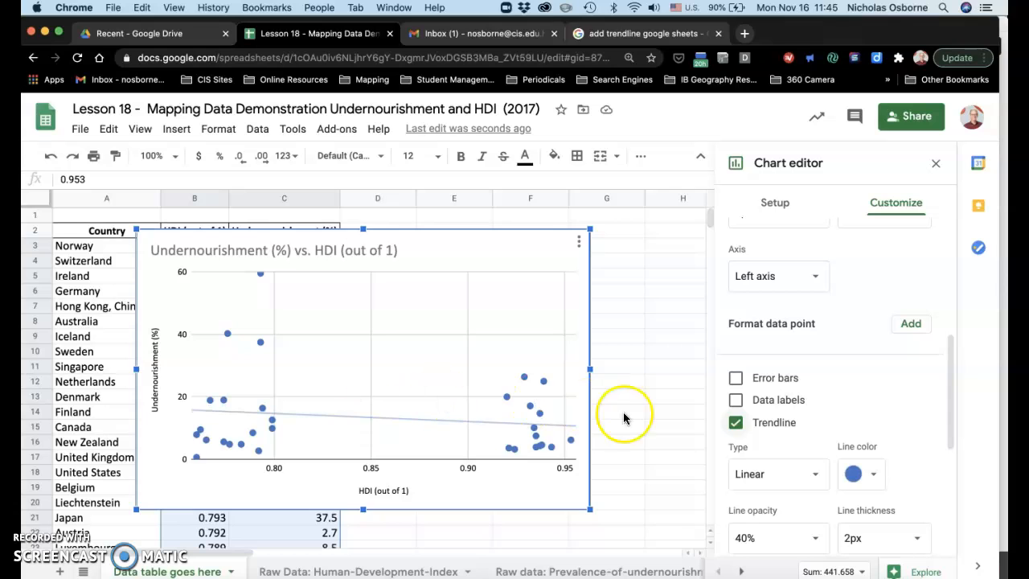
- Show the R² value for the scatter chart's trendline
{"action": "scroll", "coordinate": [907, 403], "scroll_direction": "down", "scroll_amount": 3}
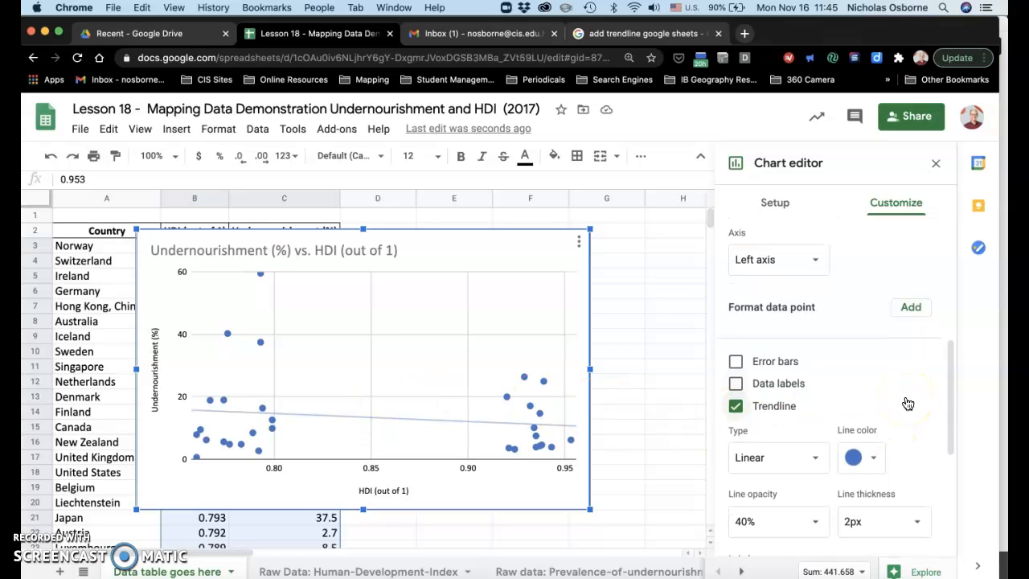
{"action": "scroll", "coordinate": [908, 402], "scroll_direction": "down", "scroll_amount": 1}
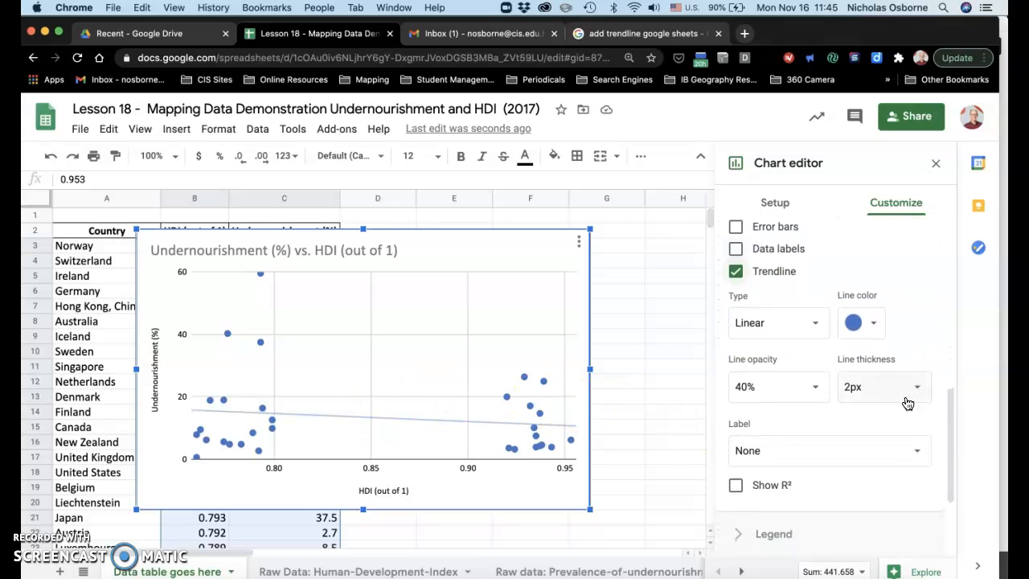
{"action": "left_click", "coordinate": [736, 489]}
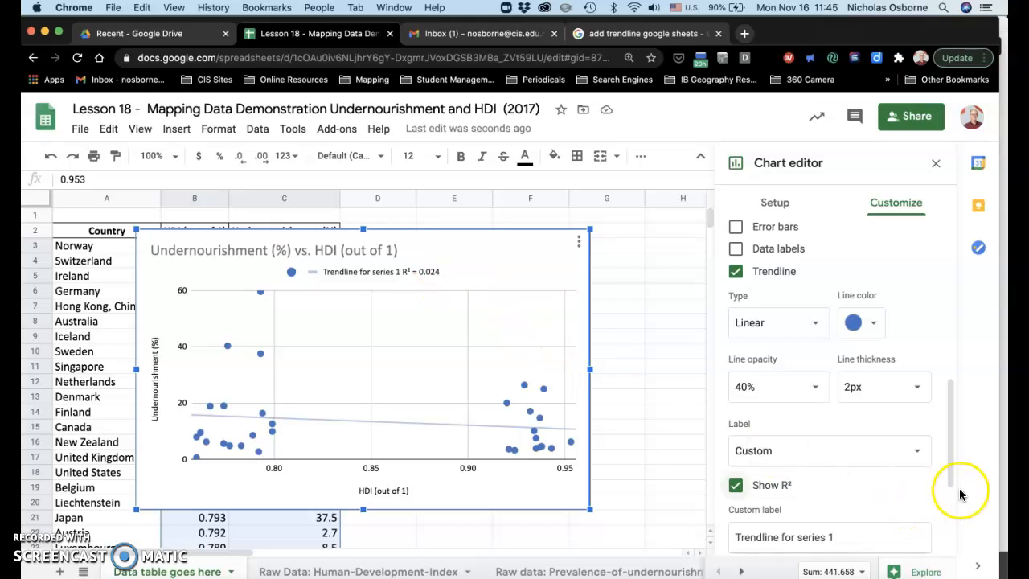
{"action": "left_click_drag", "start_coordinate": [951, 479], "coordinate": [951, 398]}
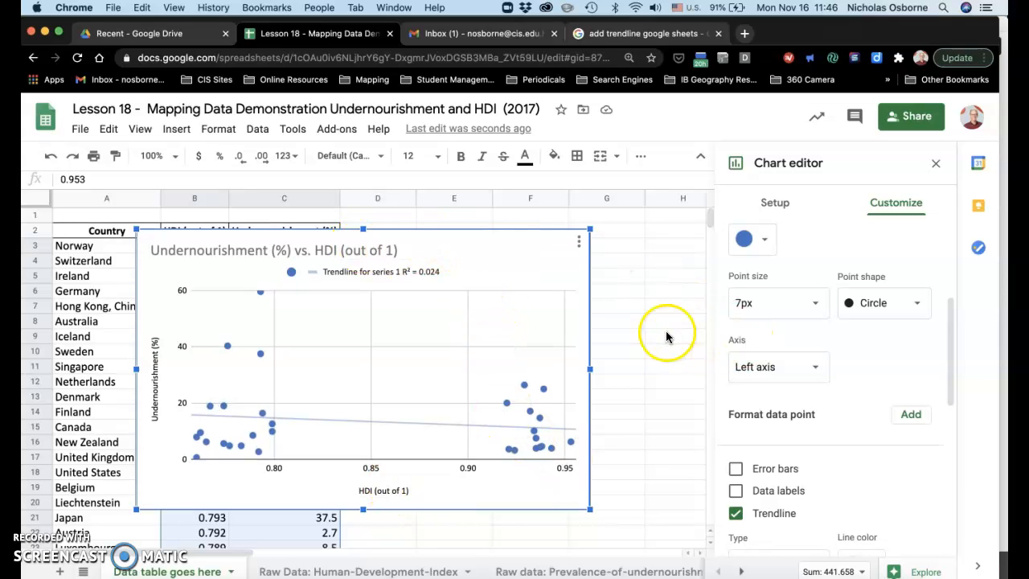
{"action": "left_click", "coordinate": [770, 202]}
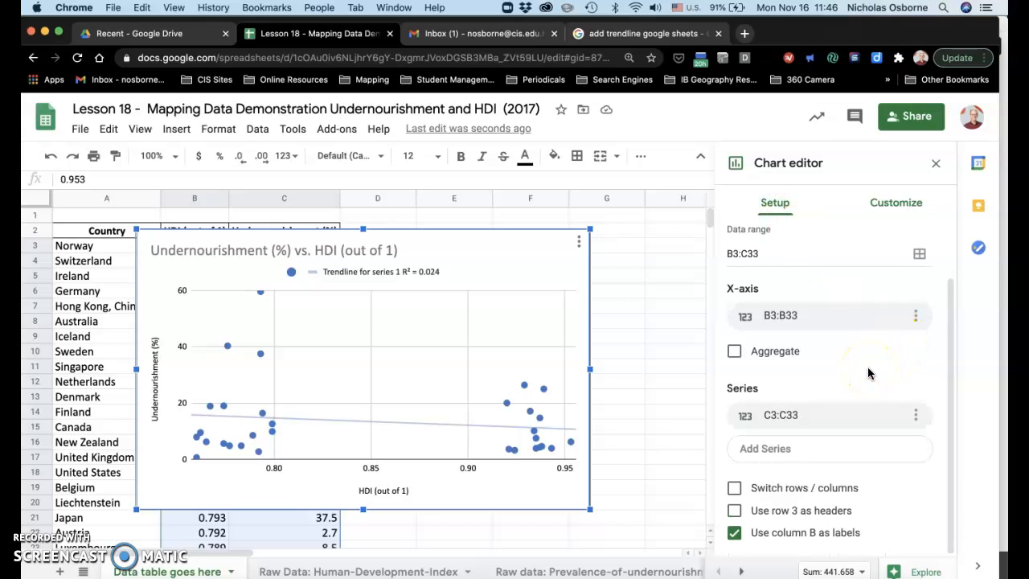
{"action": "scroll", "coordinate": [869, 373], "scroll_direction": "up", "scroll_amount": 2}
{"action": "scroll", "coordinate": [868, 373], "scroll_direction": "down", "scroll_amount": 2}
{"action": "scroll", "coordinate": [869, 373], "scroll_direction": "up", "scroll_amount": 2}
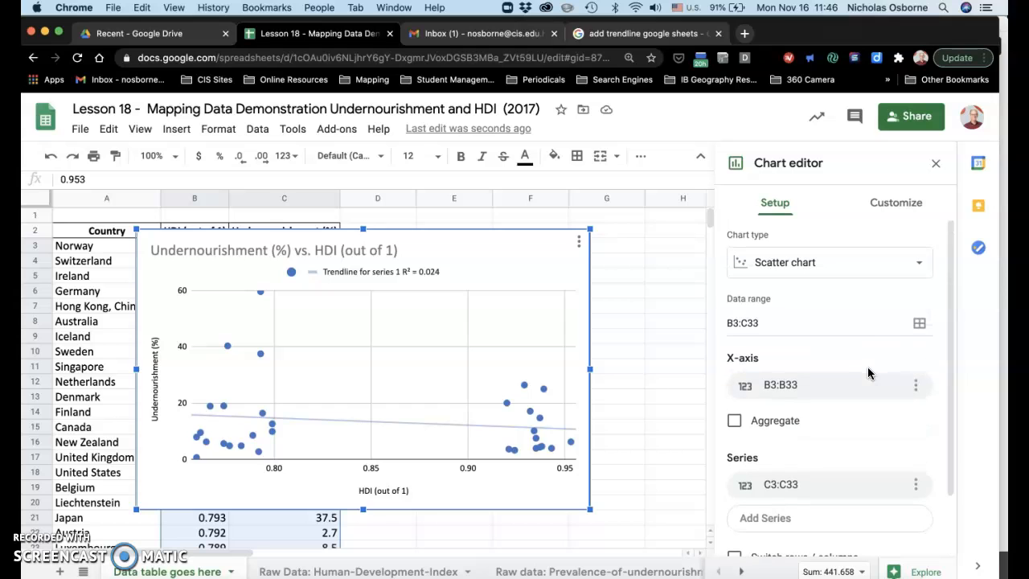
- Extend the chart title after "HDI (out of 1)" with the text "for selected random countries (2017"
{"action": "left_click", "coordinate": [906, 203]}
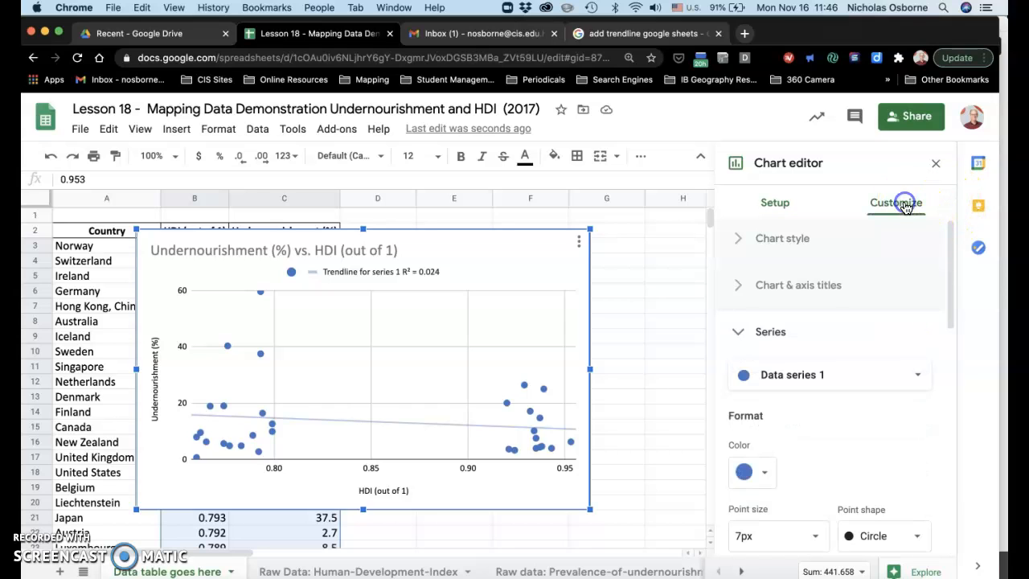
{"action": "left_click", "coordinate": [807, 284]}
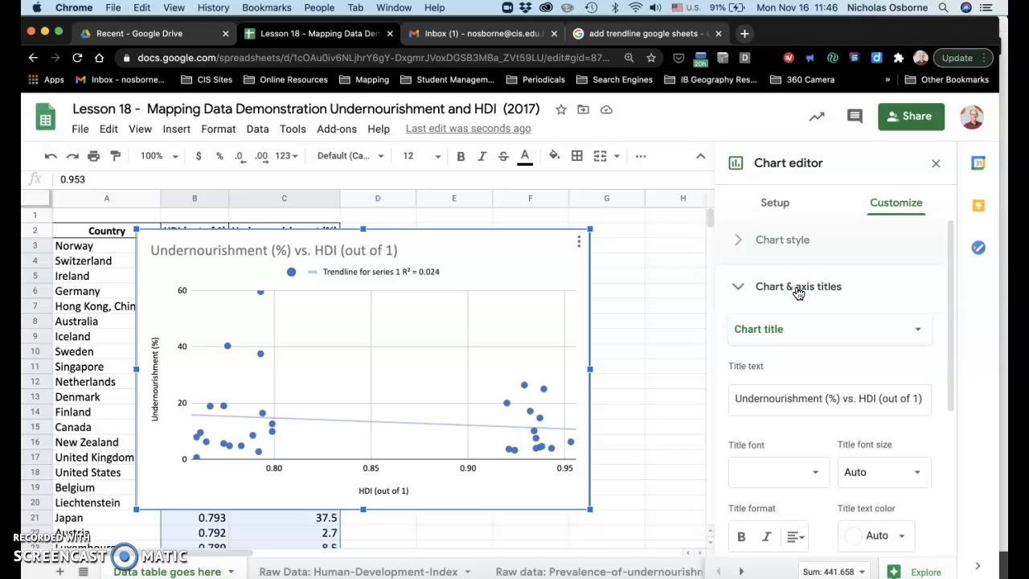
{"action": "left_click", "coordinate": [925, 398]}
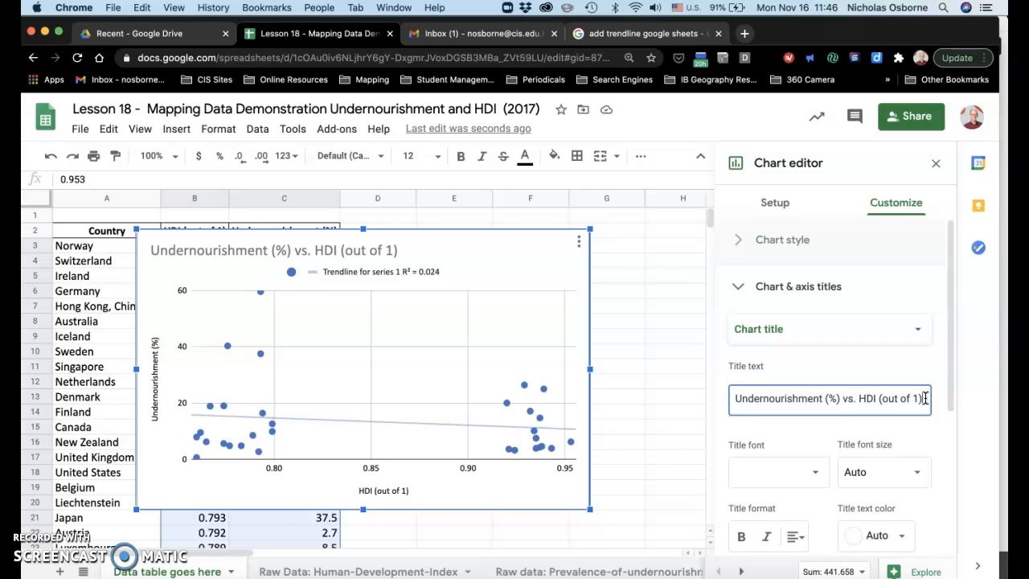
{"action": "type", "text": "fr"}
{"action": "key", "text": "BackSpace"}
{"action": "key", "text": "BackSpace"}
{"action": "key", "text": "BackSpace"}
{"action": "type", "text": "for selec"}
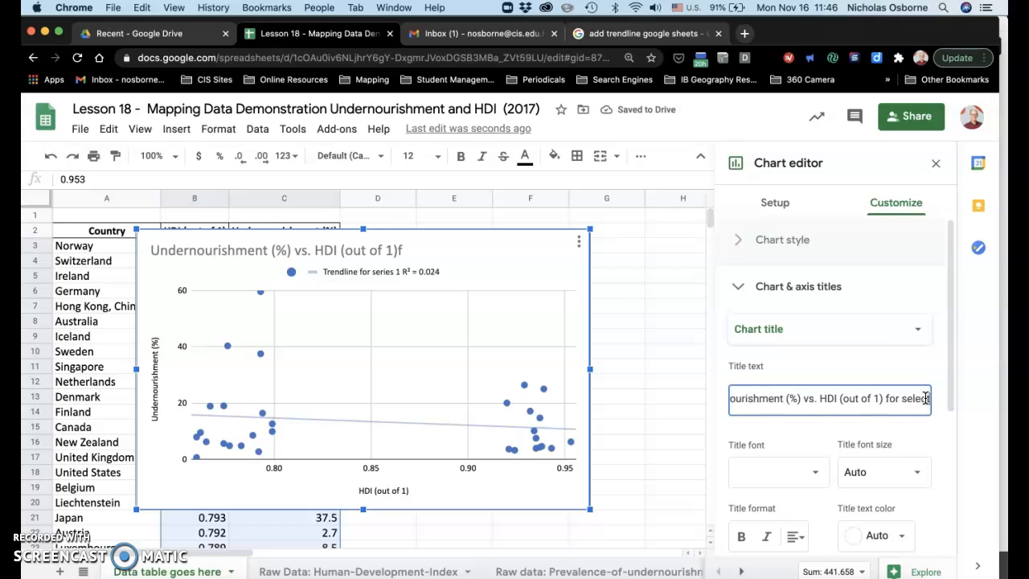
{"action": "type", "text": "ted ran"}
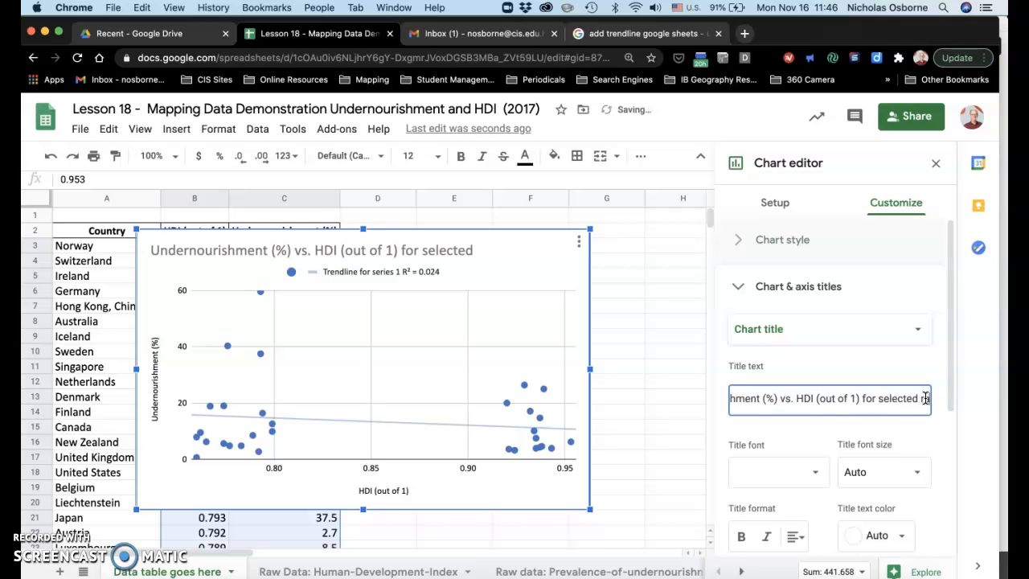
{"action": "type", "text": "dom"}
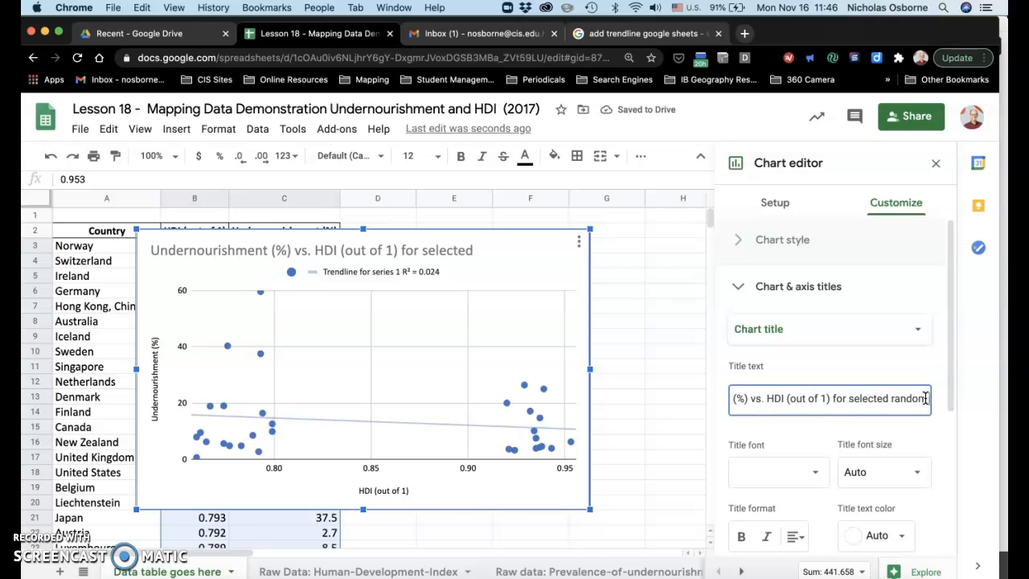
{"action": "type", "text": " countries"}
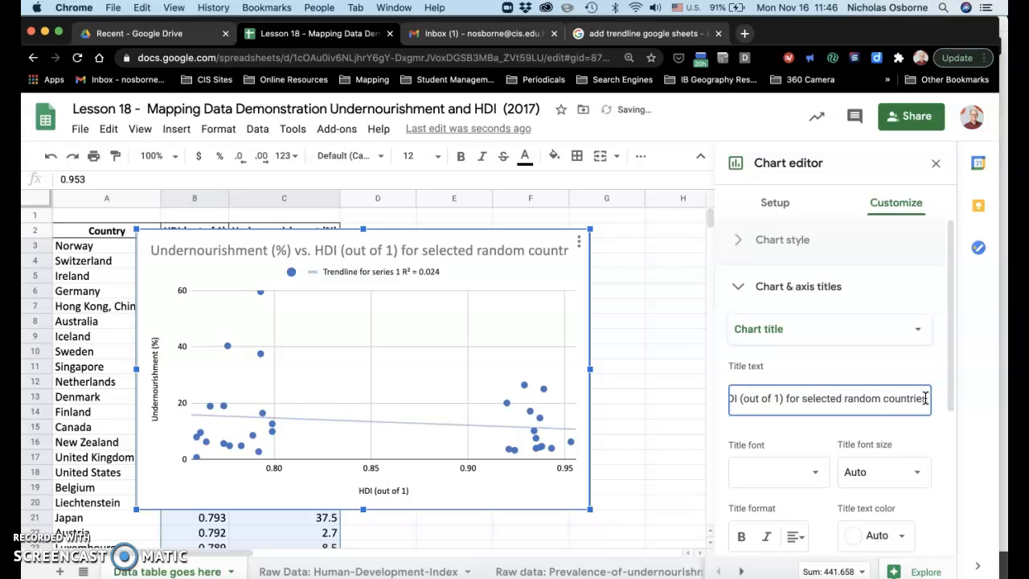
{"action": "type", "text": " ("}
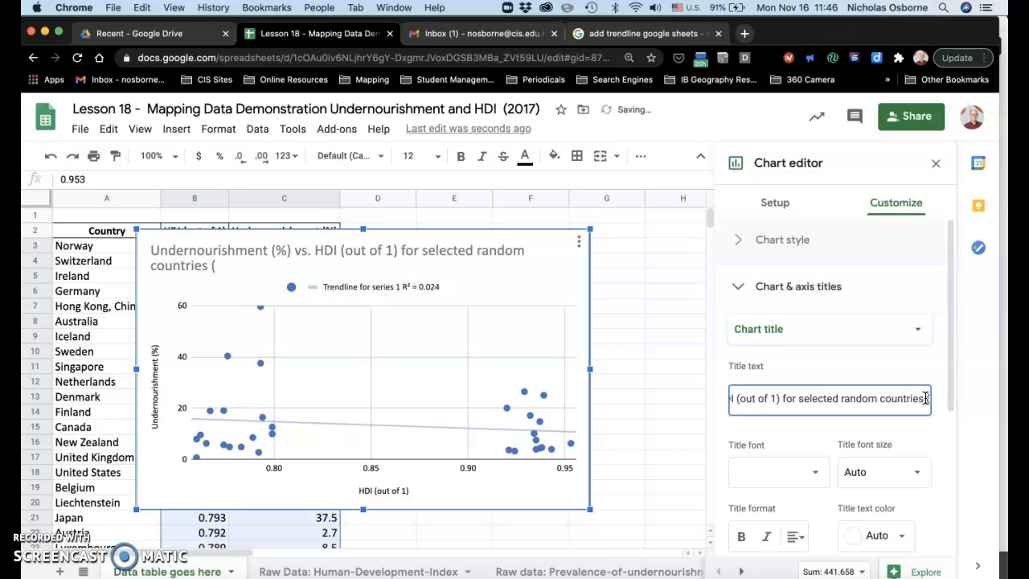
{"action": "type", "text": "2017"}
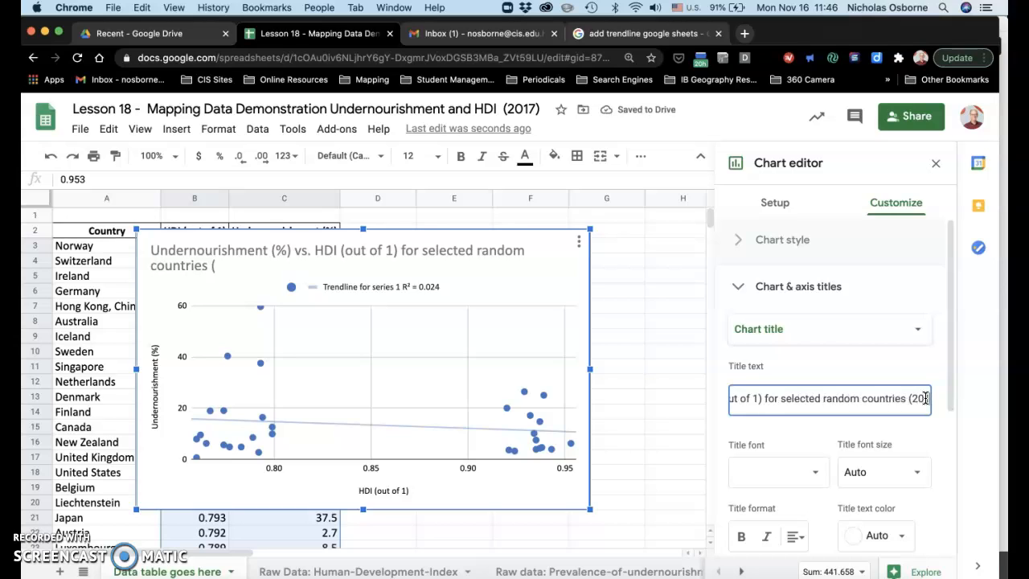